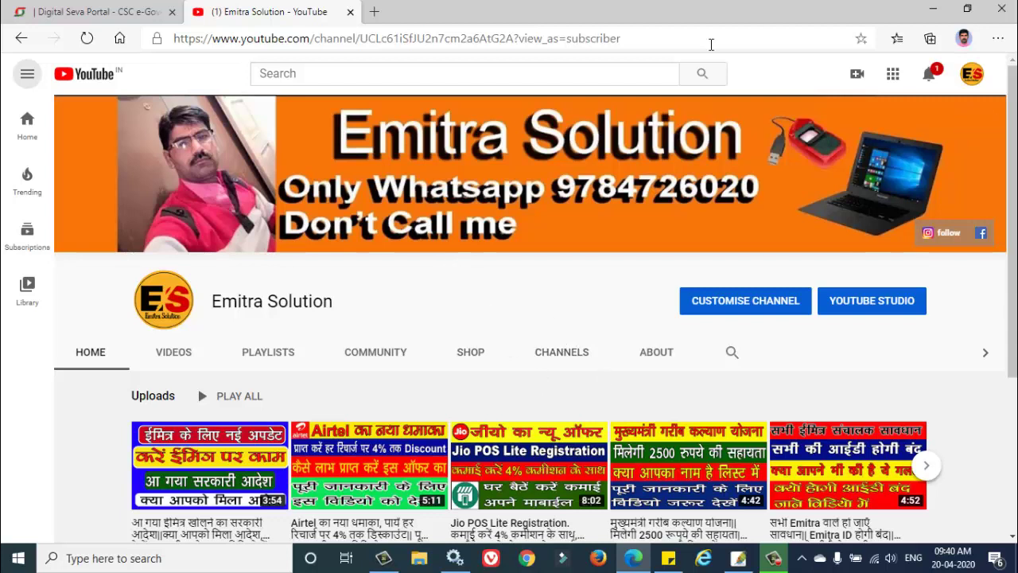
Search the Digital Seva Portal services for "opd" and open the TelemedCSC service by DocOPD Technologies Pvt Ltd
click(105, 13)
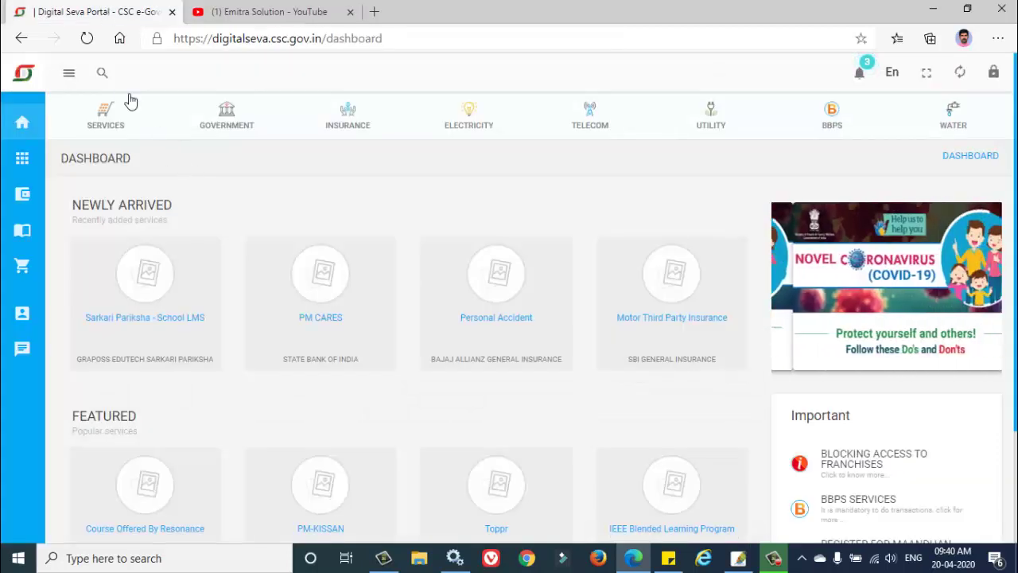
click(102, 75)
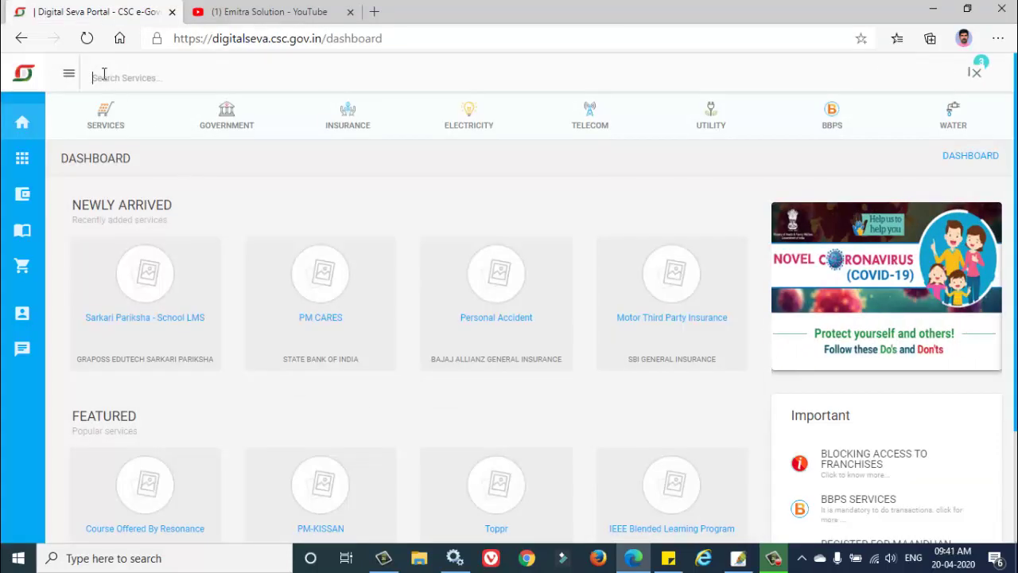
text(ope)
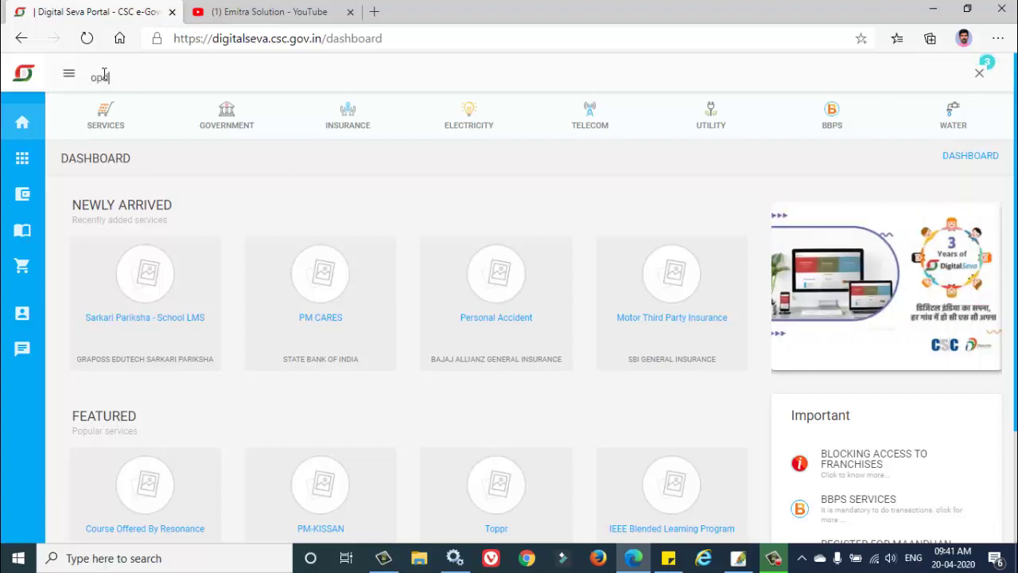
key(Return)
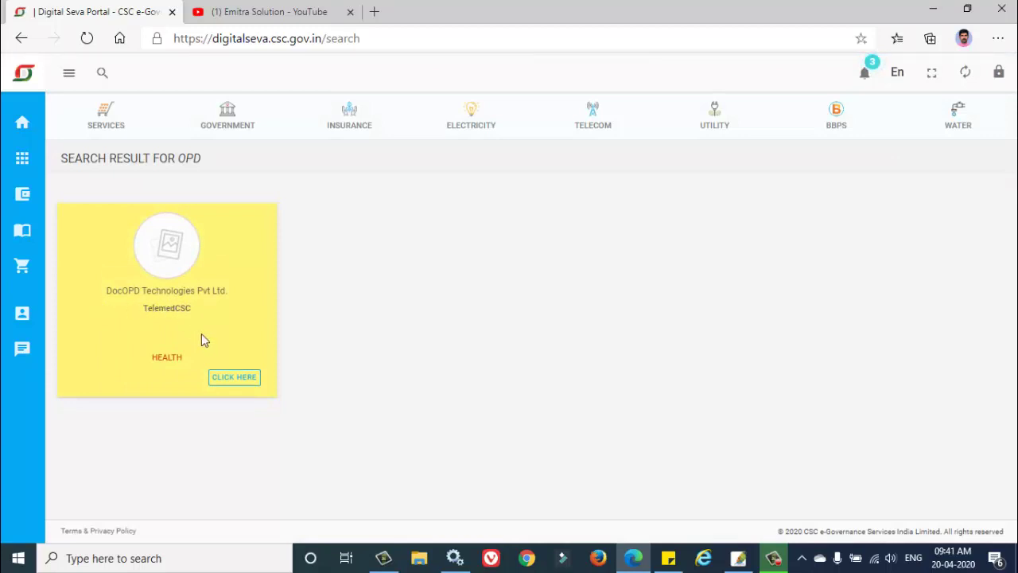
click(236, 379)
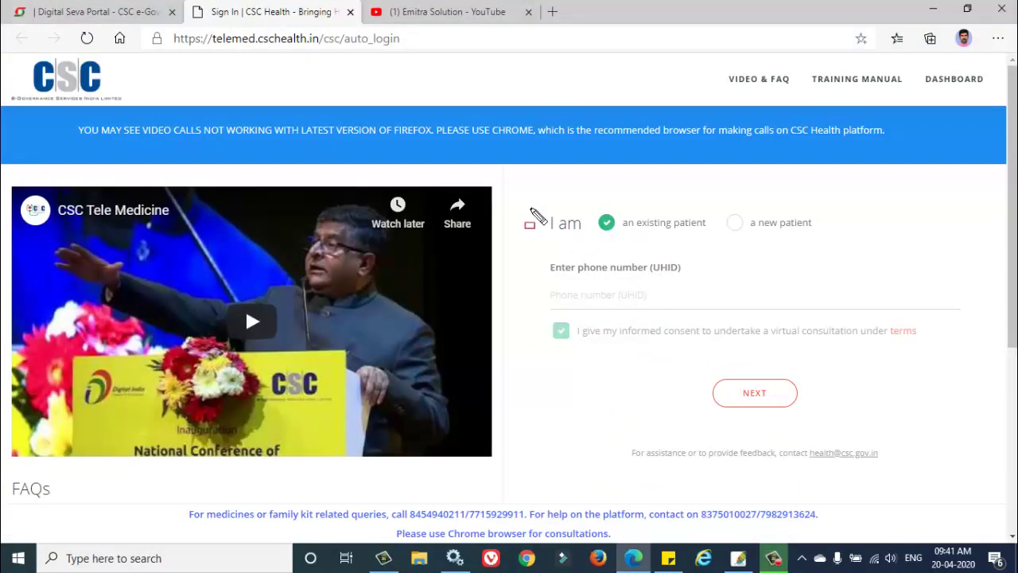
Try to continue as an existing patient by entering the patient's phone number
mouse_move(531, 209)
mouse_down()
mouse_move(831, 260)
mouse_move(861, 257)
mouse_up()
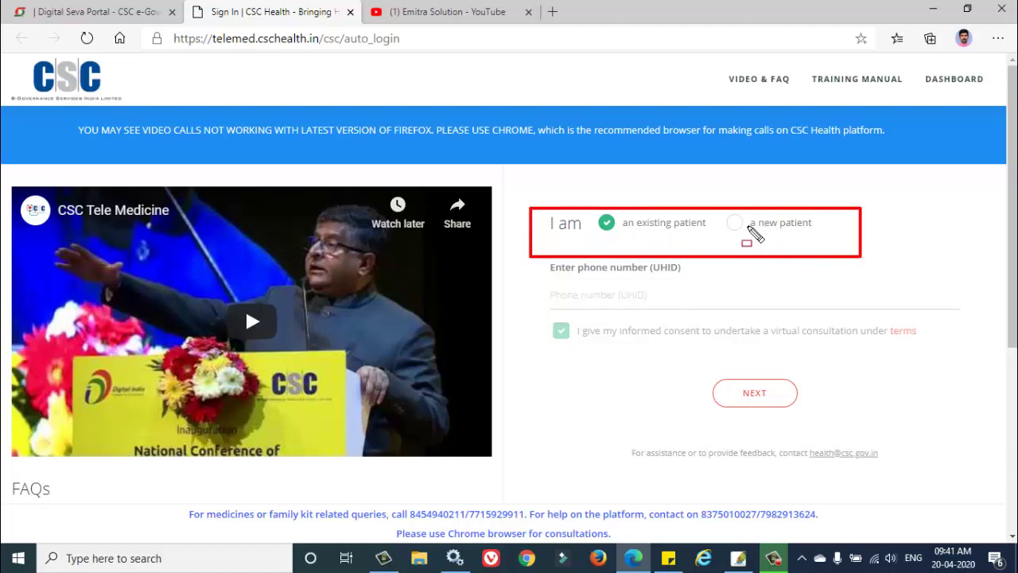
key(Escape)
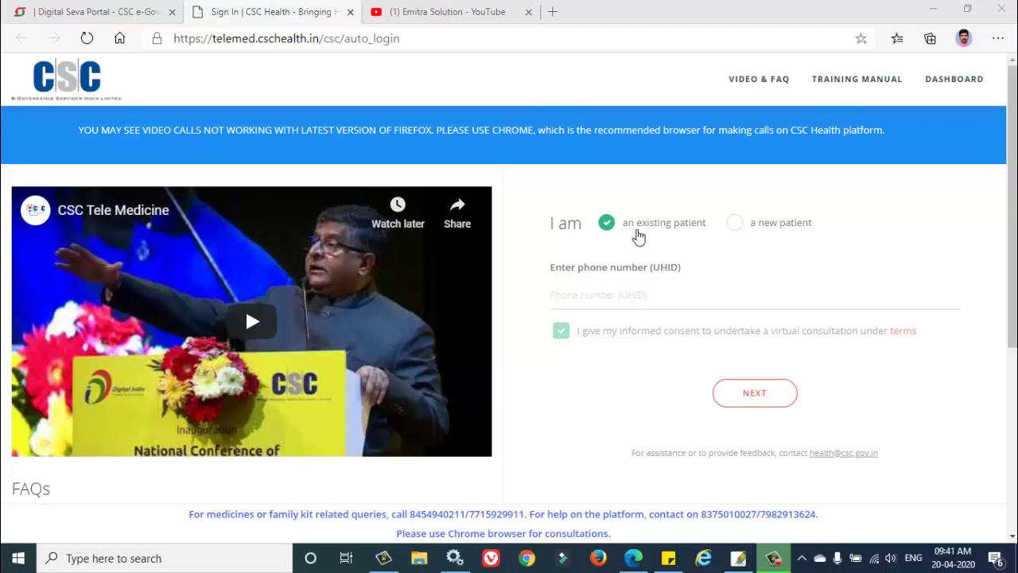
click(700, 294)
key(ctrl+v)
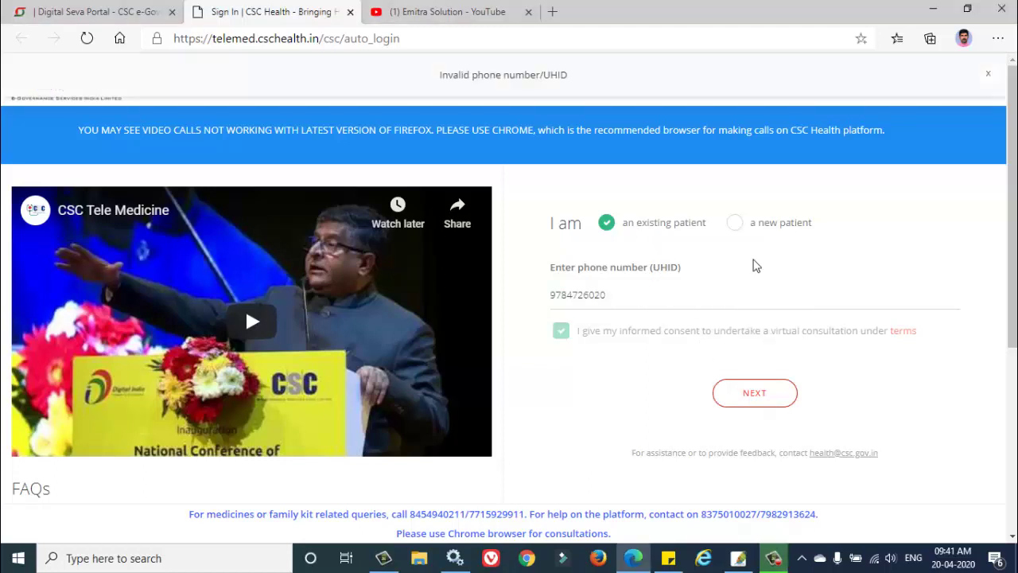
Switch the sign-in form to a new patient and fill in the patient's name, phone number and email from the saved entry
click(790, 229)
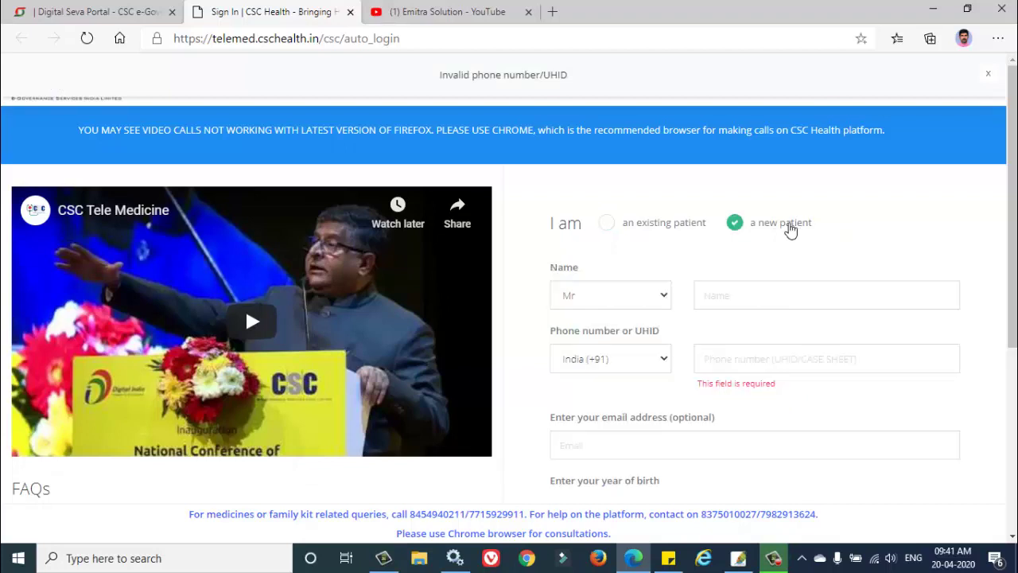
scroll(768, 250, down, 1)
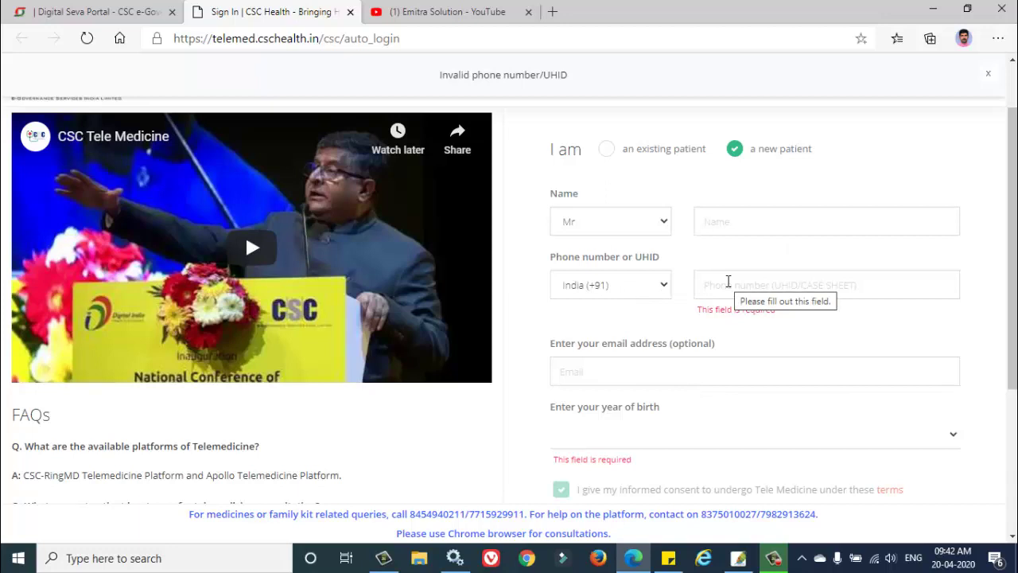
scroll(641, 371, down, 1)
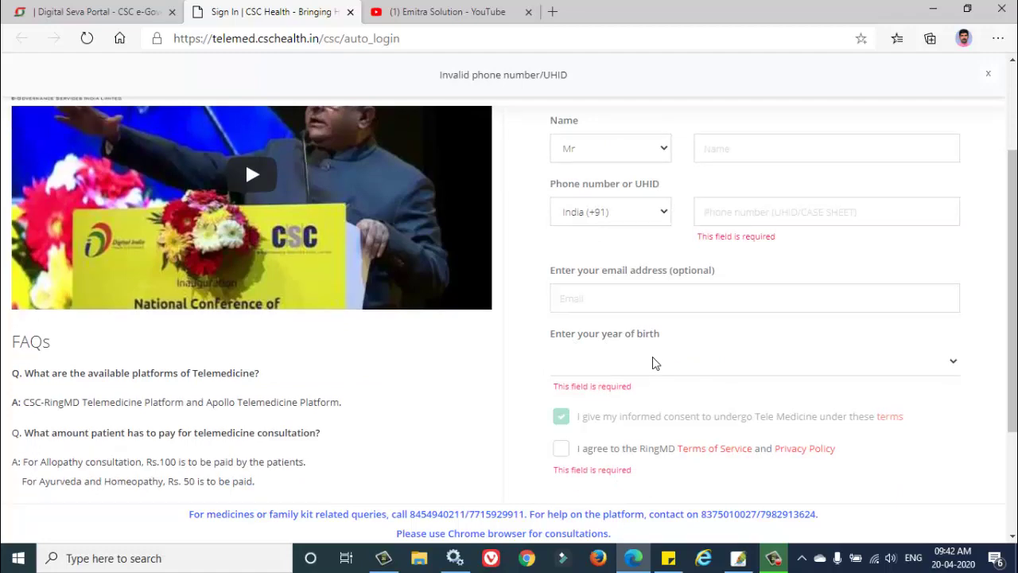
scroll(656, 367, up, 2)
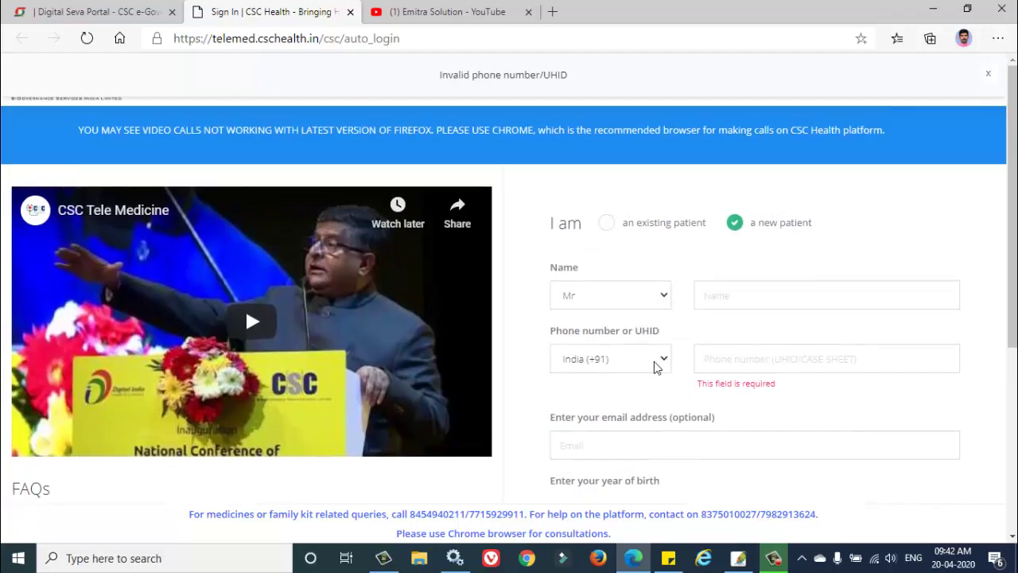
click(750, 300)
click(750, 334)
scroll(750, 334, down, 3)
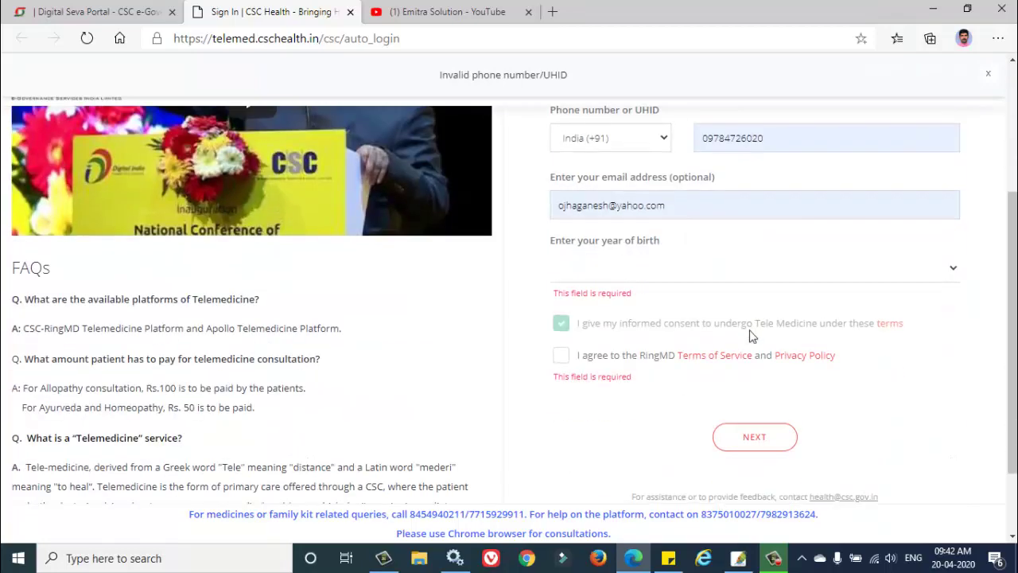
Select the patient's year of birth in the new patient form
click(672, 277)
scroll(646, 388, down, 2)
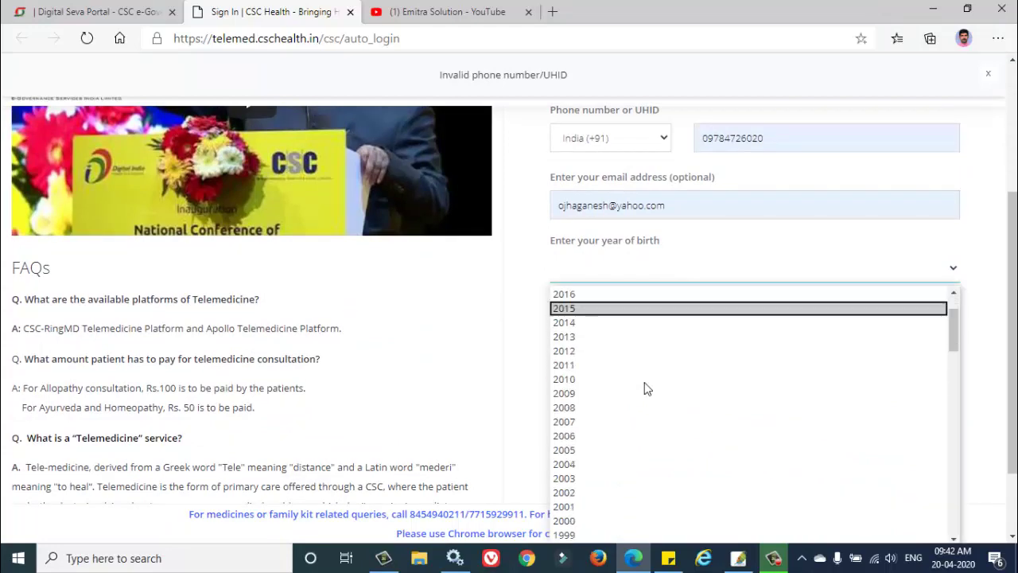
scroll(646, 388, down, 4)
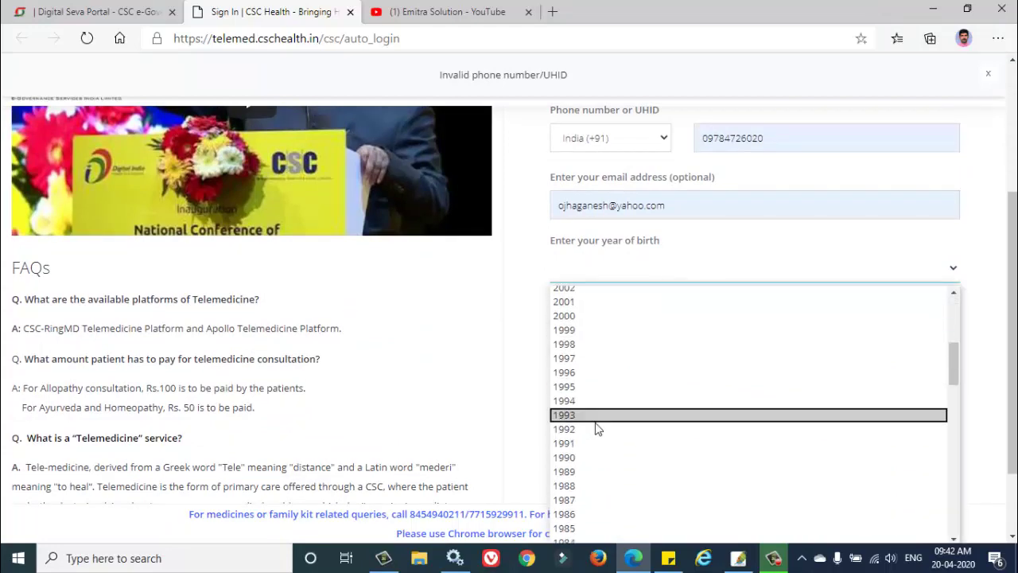
scroll(596, 434, down, 3)
click(596, 450)
Agree to the RingMD Terms of Service and Privacy Policy and submit the new patient registration
scroll(596, 450, down, 1)
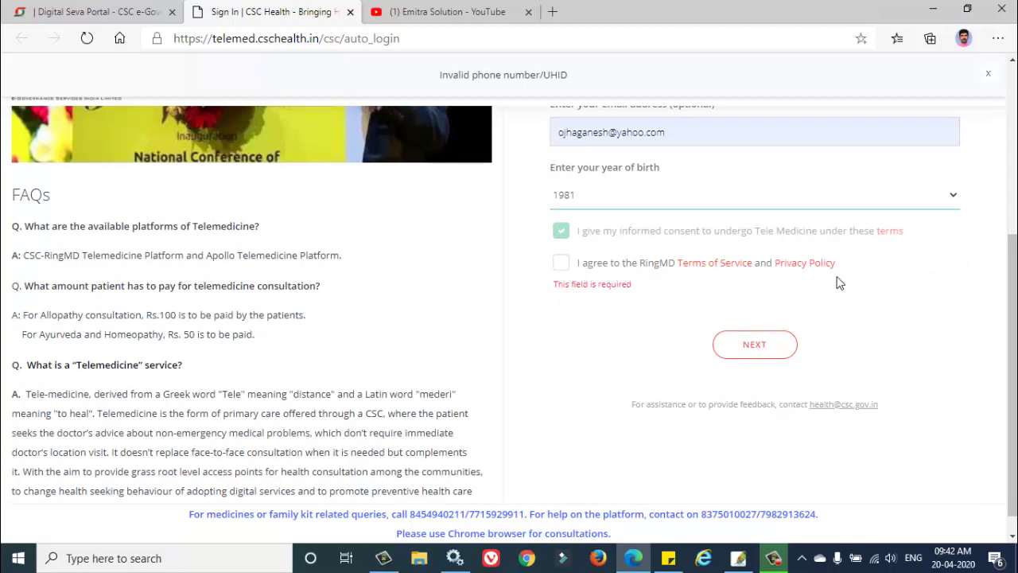
click(560, 265)
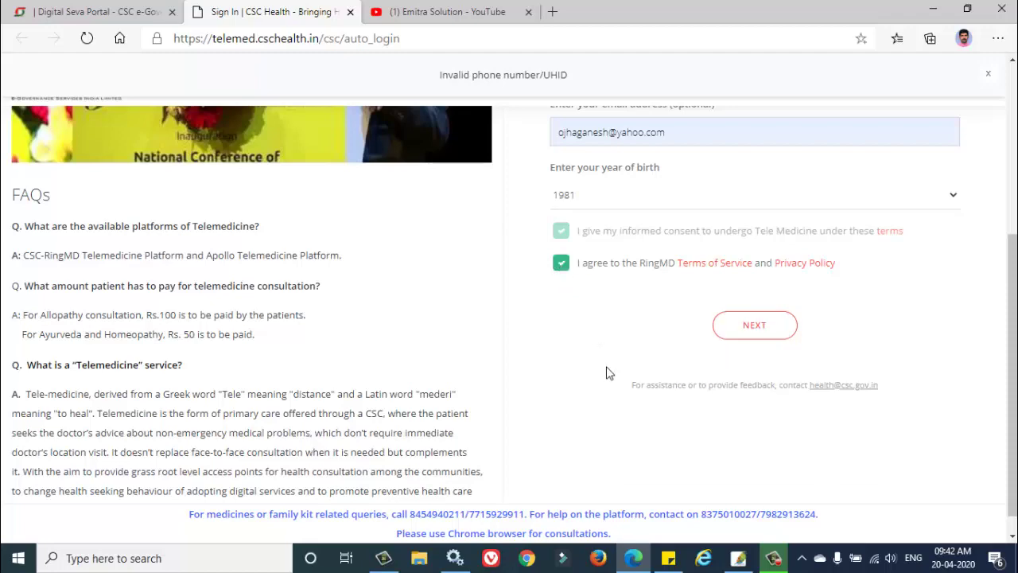
click(755, 328)
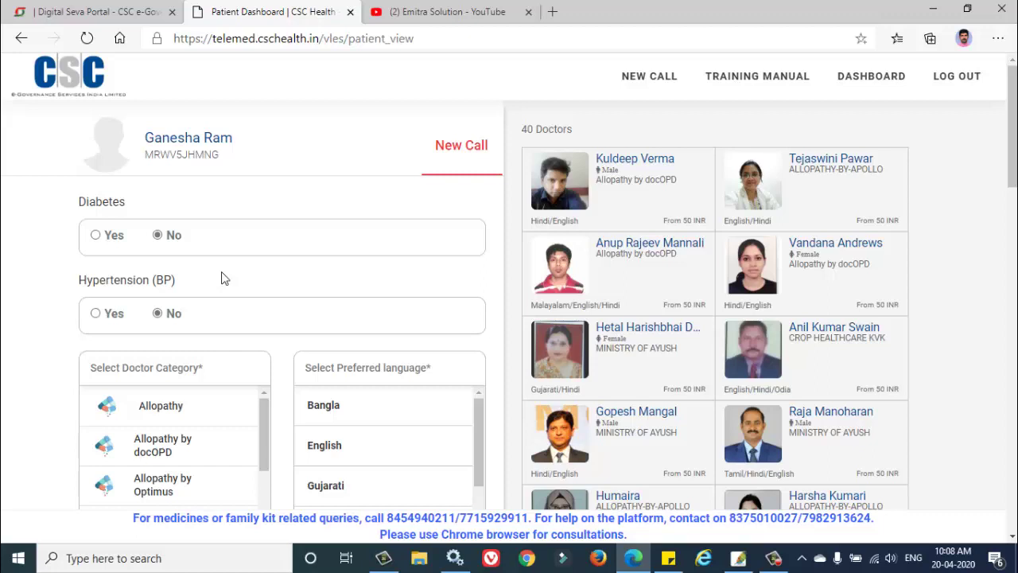
mouse_move(50, 183)
mouse_down()
mouse_move(191, 258)
mouse_move(257, 261)
mouse_up()
mouse_move(47, 249)
mouse_down()
mouse_move(72, 318)
mouse_move(231, 326)
mouse_up()
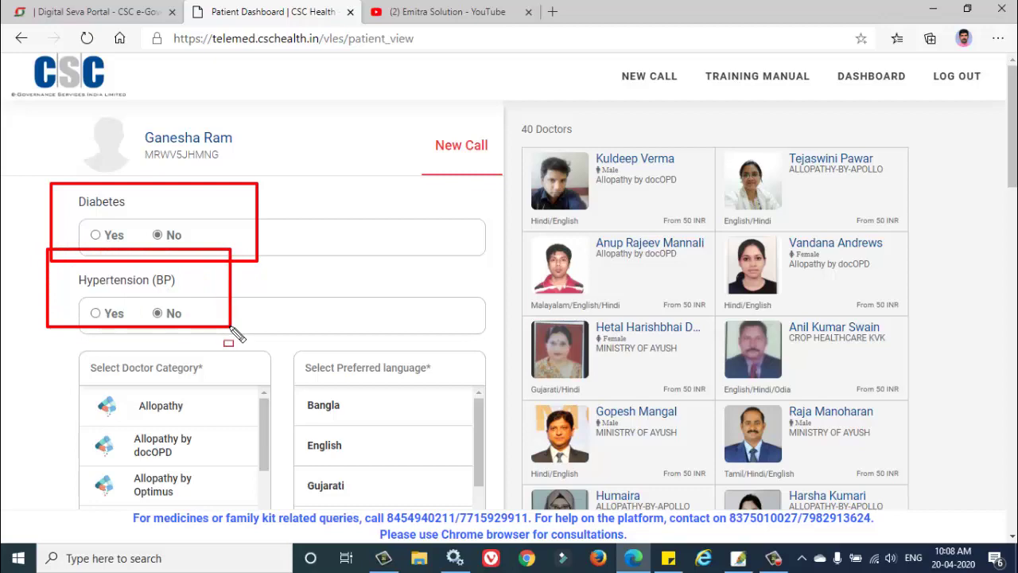
key(Escape)
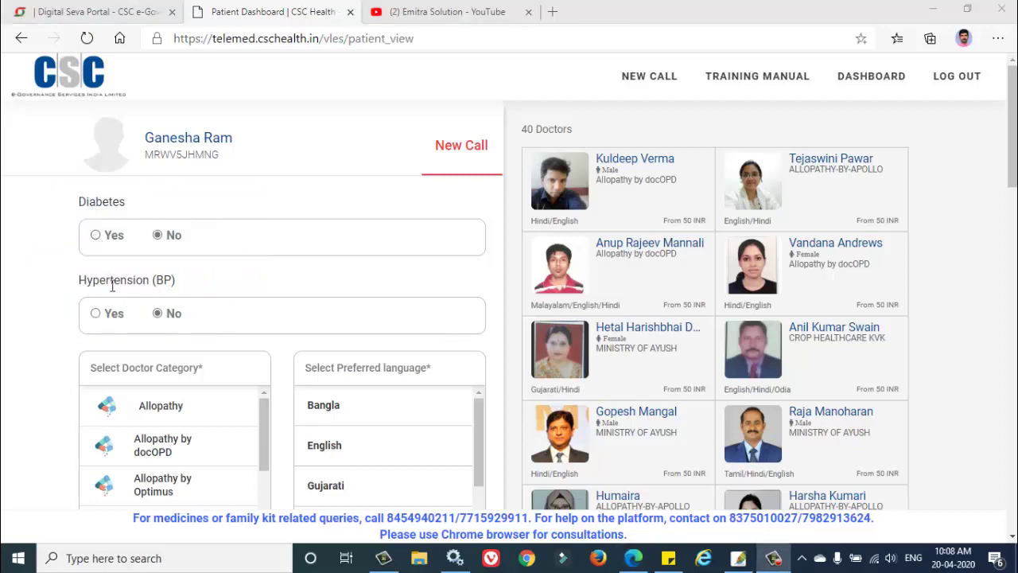
scroll(284, 380, down, 2)
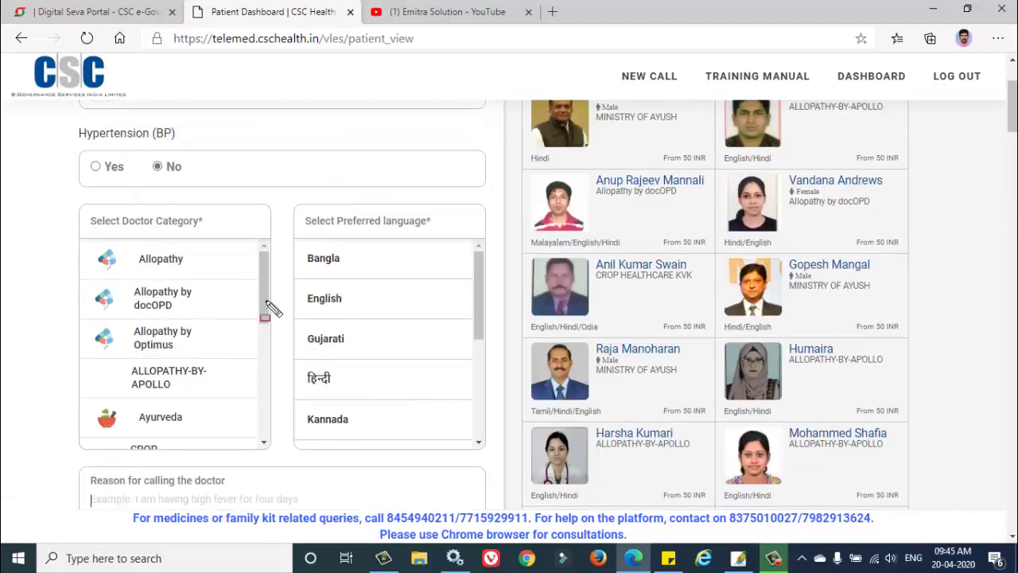
mouse_move(46, 190)
mouse_down()
mouse_move(228, 451)
mouse_move(284, 506)
mouse_move(286, 497)
mouse_up()
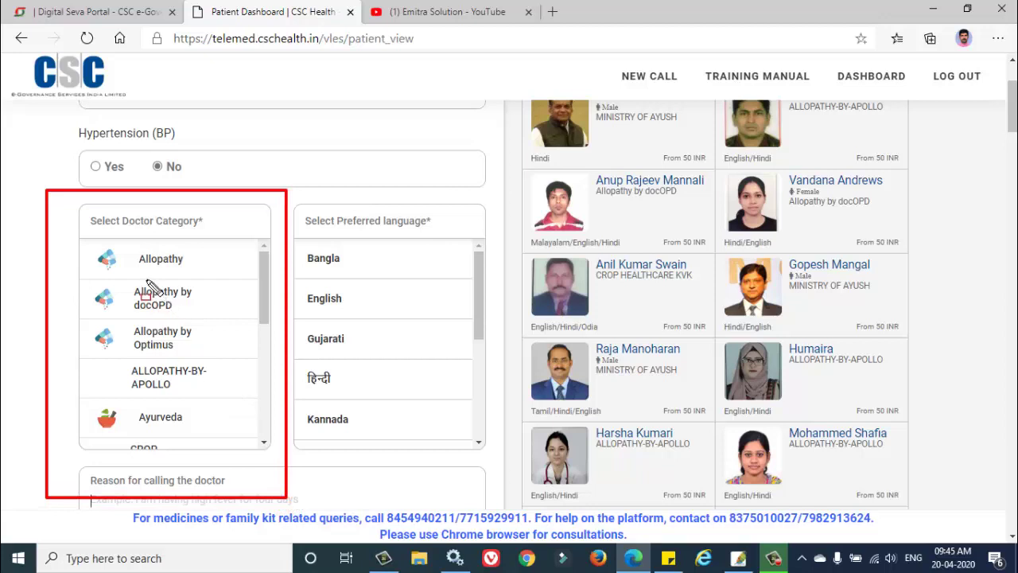
key(Escape)
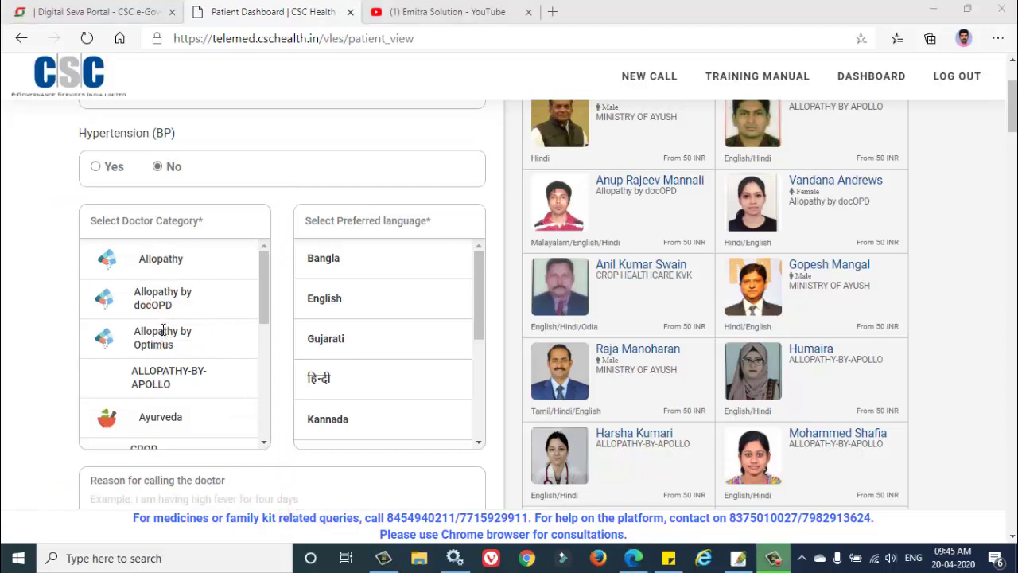
Look through the available doctor categories and select Allopathy
scroll(163, 334, down, 4)
scroll(162, 366, up, 4)
click(156, 259)
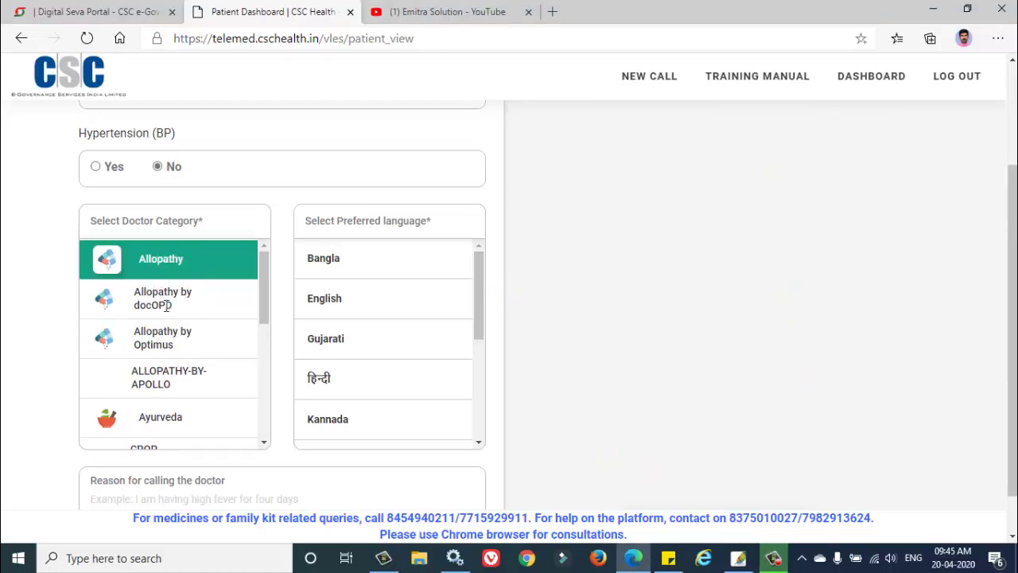
Choose Homeopathy as the doctor category and हिन्दी as the preferred language for the new call
scroll(162, 298, down, 3)
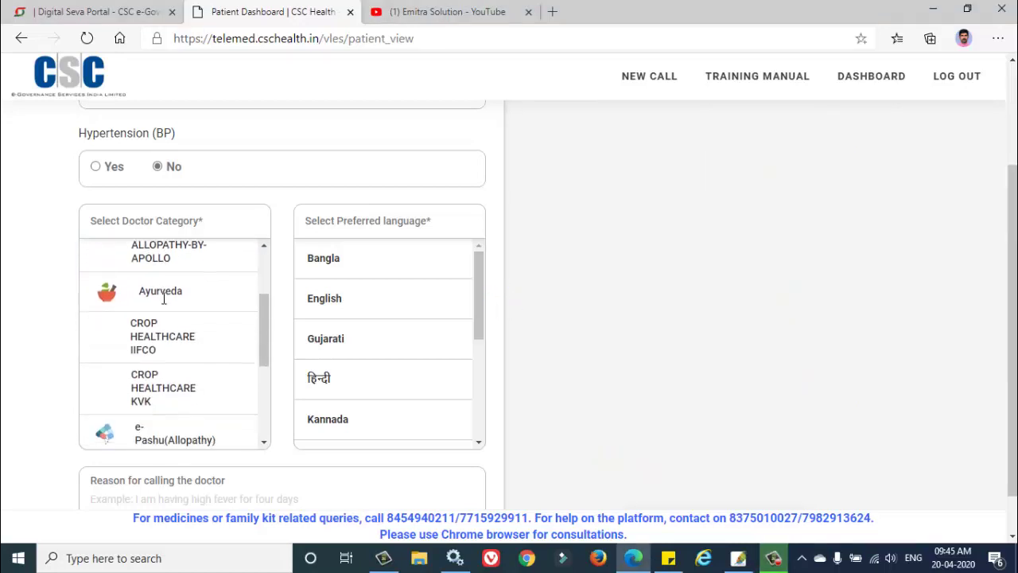
scroll(157, 306, down, 5)
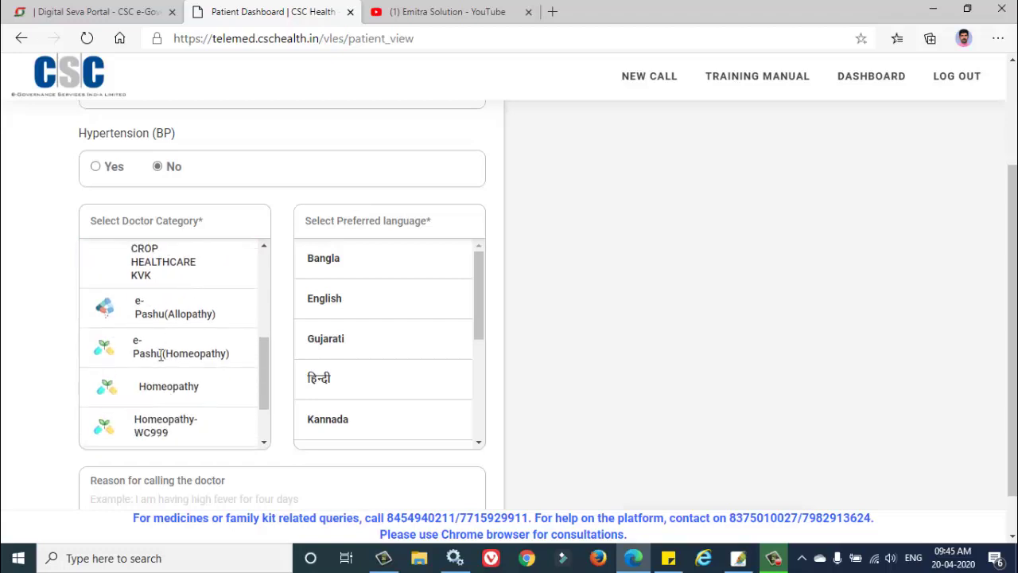
scroll(180, 366, down, 1)
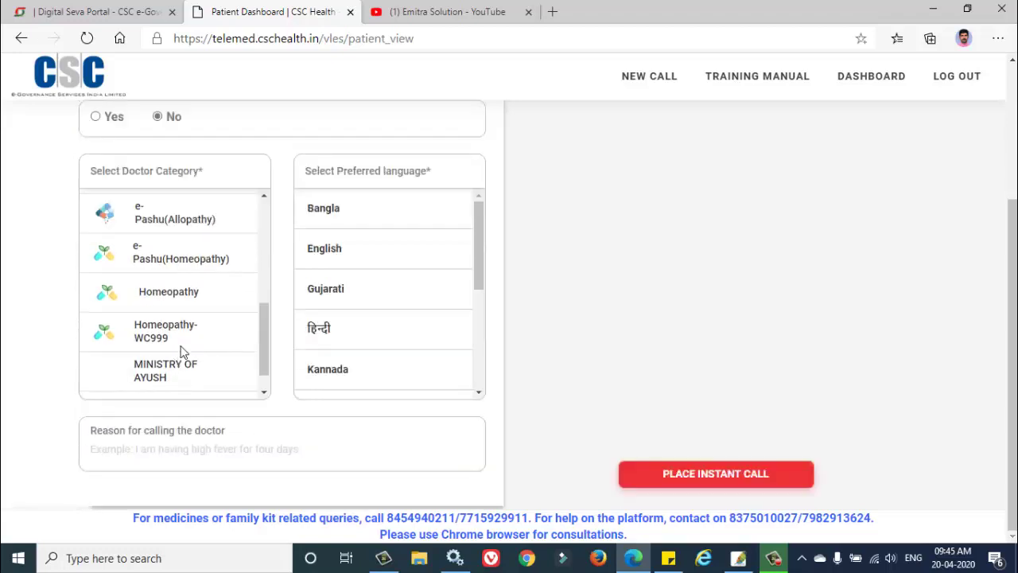
click(180, 288)
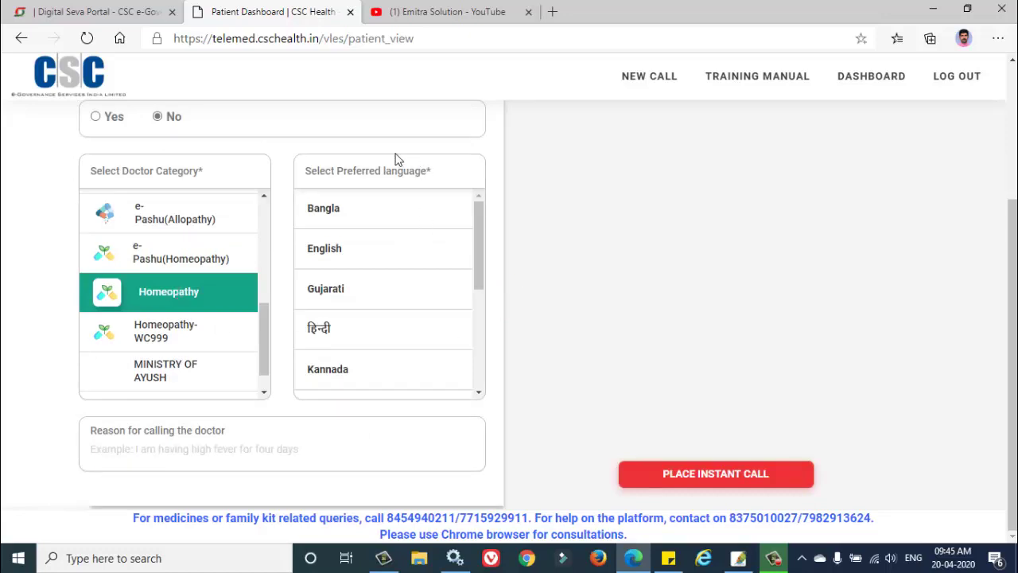
click(327, 329)
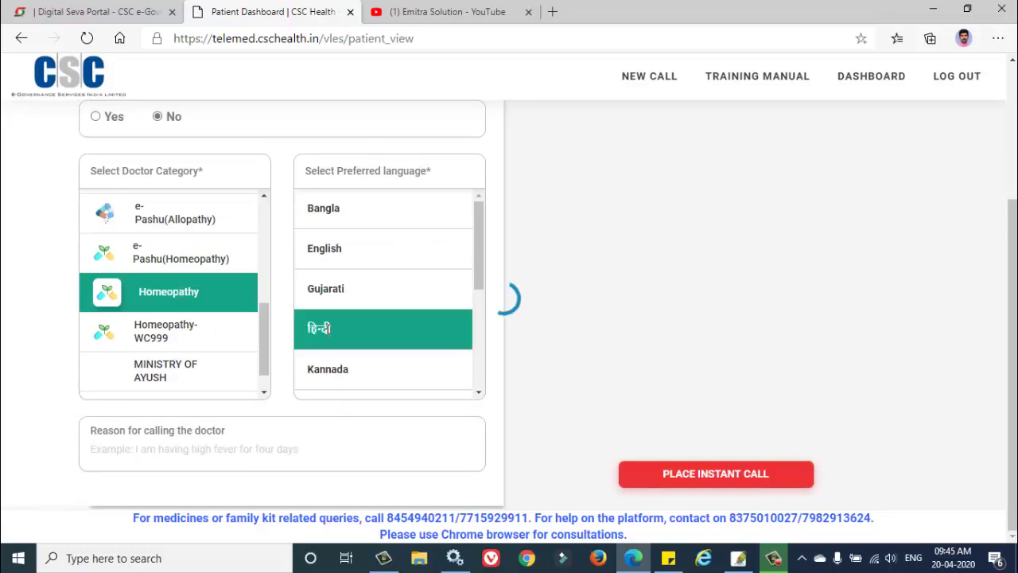
scroll(405, 344, down, 1)
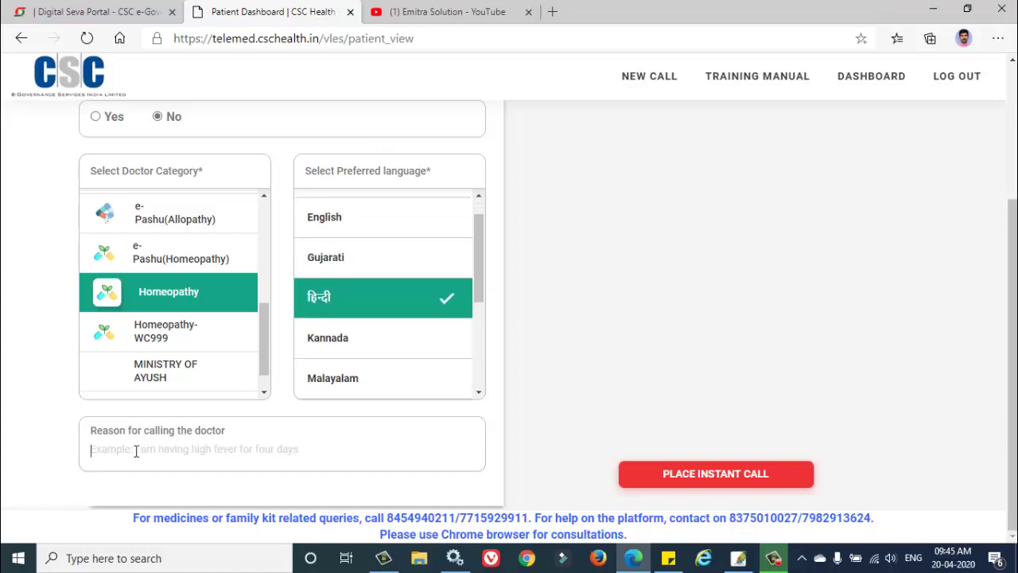
Enter the reason for calling the doctor as "mujhe thodi si bhi thandi hawa chalne se aur sugndhit chiz se sneezing hone lagti hai"
click(205, 457)
mouse_move(60, 409)
mouse_down()
mouse_move(79, 434)
mouse_move(285, 449)
mouse_up()
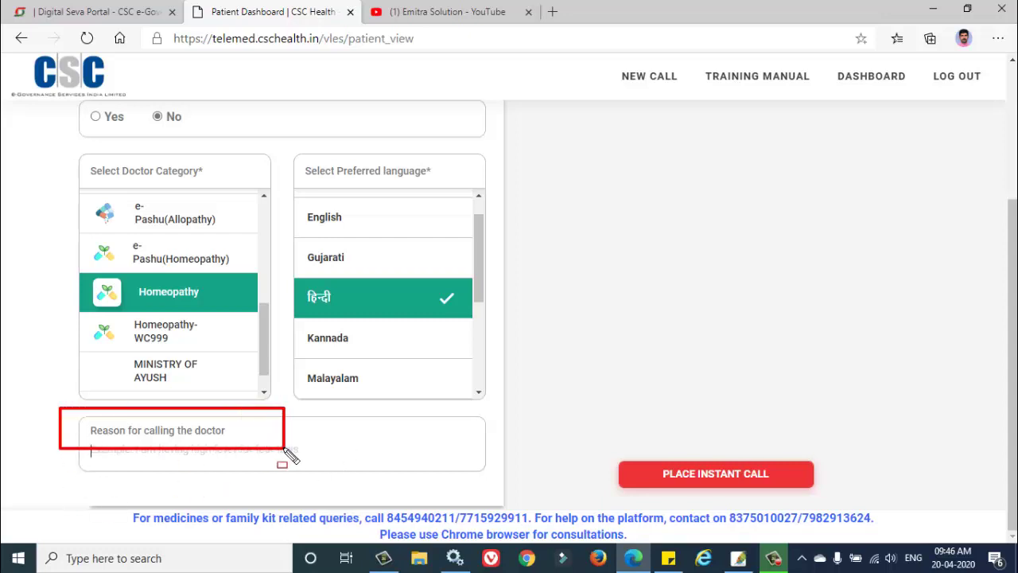
key(Escape)
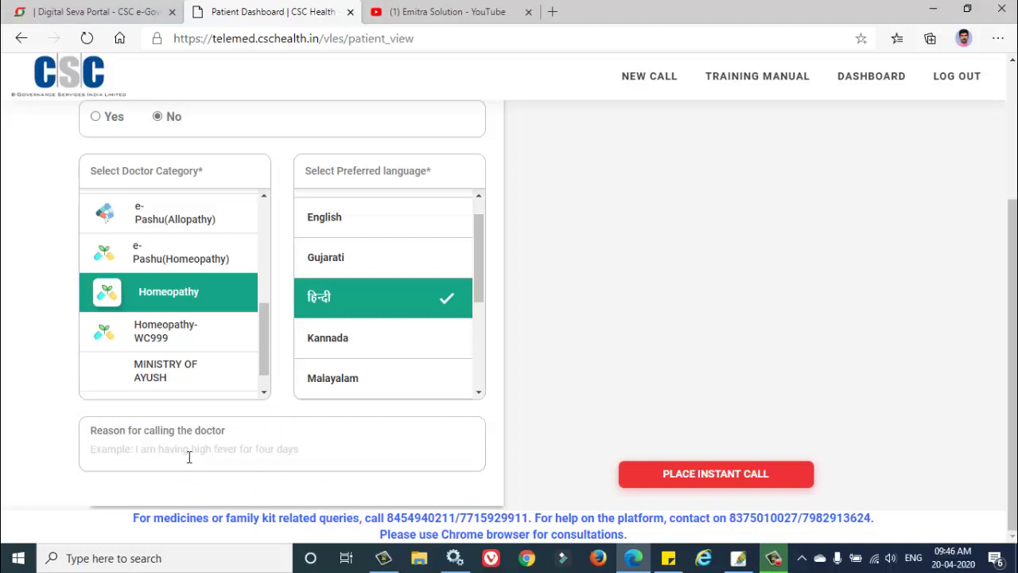
scroll(190, 458, up, 2)
scroll(716, 454, down, 2)
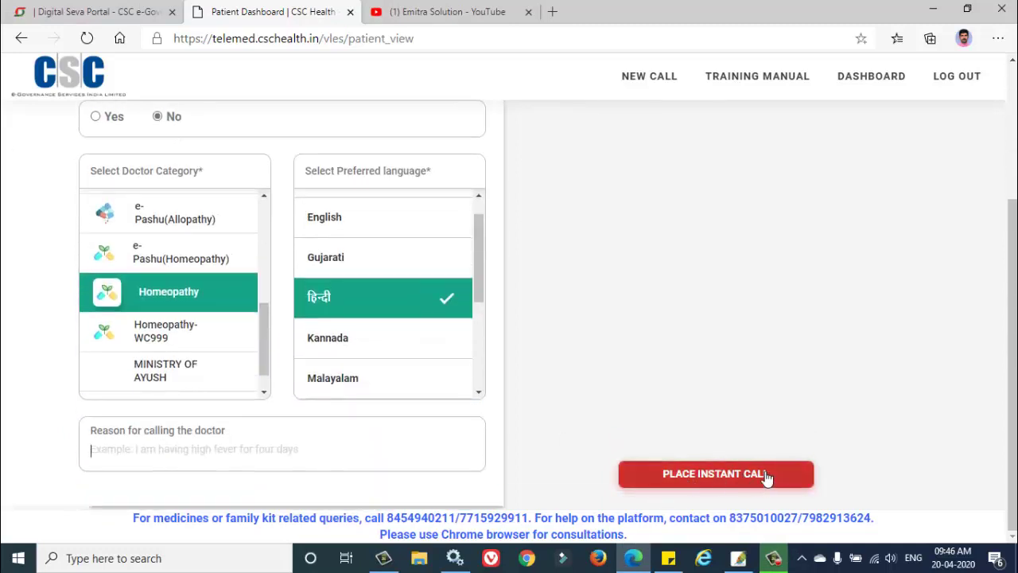
scroll(760, 420, up, 2)
scroll(760, 420, down, 2)
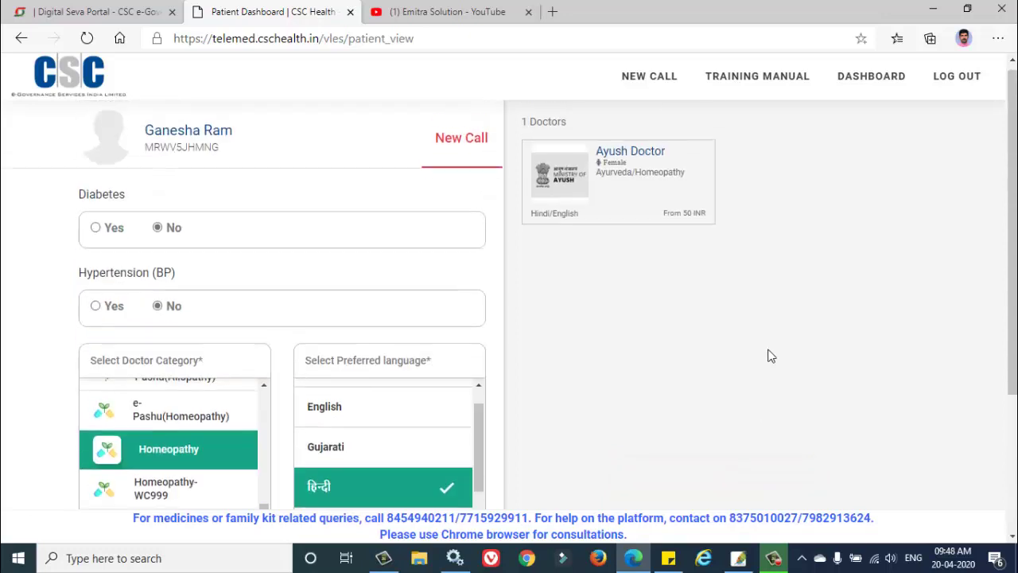
scroll(769, 355, down, 1)
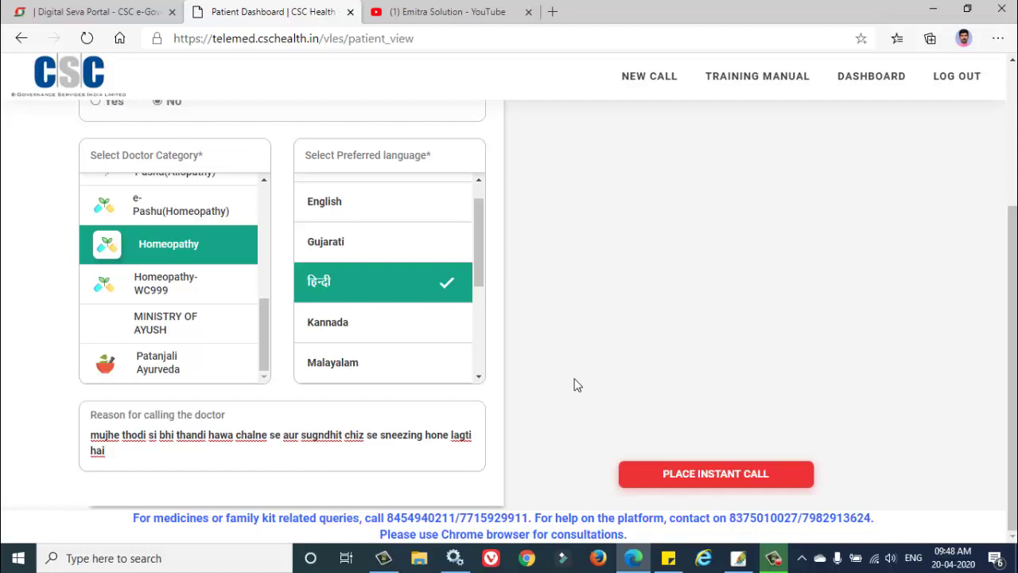
Check the completed new call form and place the instant call to the doctor
scroll(578, 385, up, 3)
scroll(578, 385, down, 3)
click(716, 478)
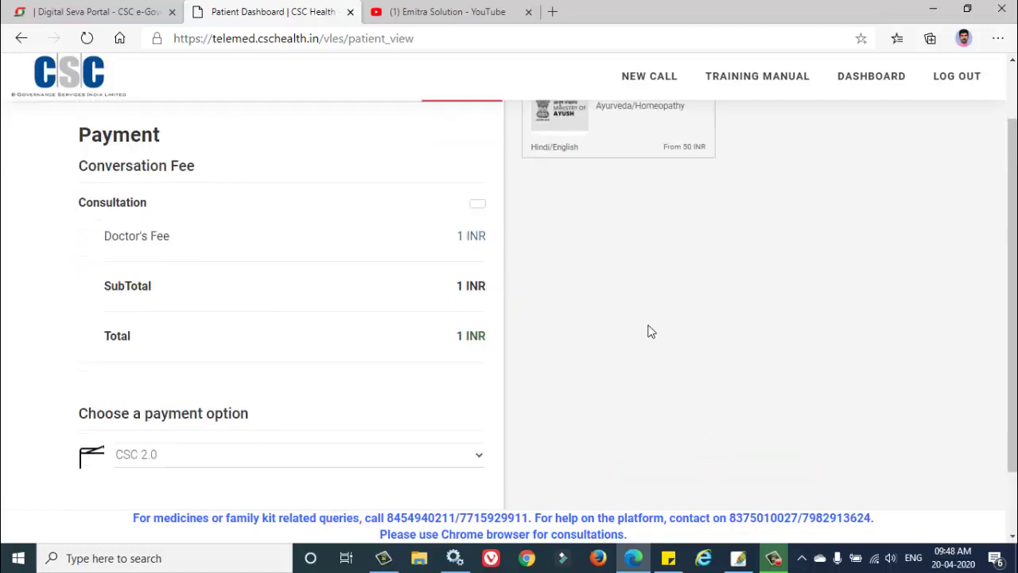
Review the consultation fee breakdown and connect with CSC 2.0 as the payment option
scroll(308, 384, down, 1)
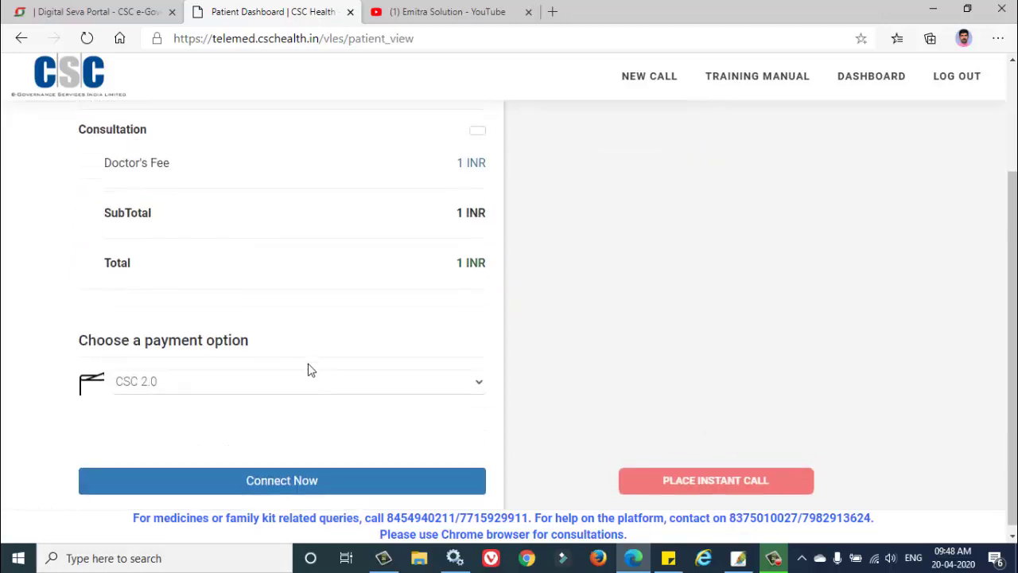
scroll(310, 380, up, 2)
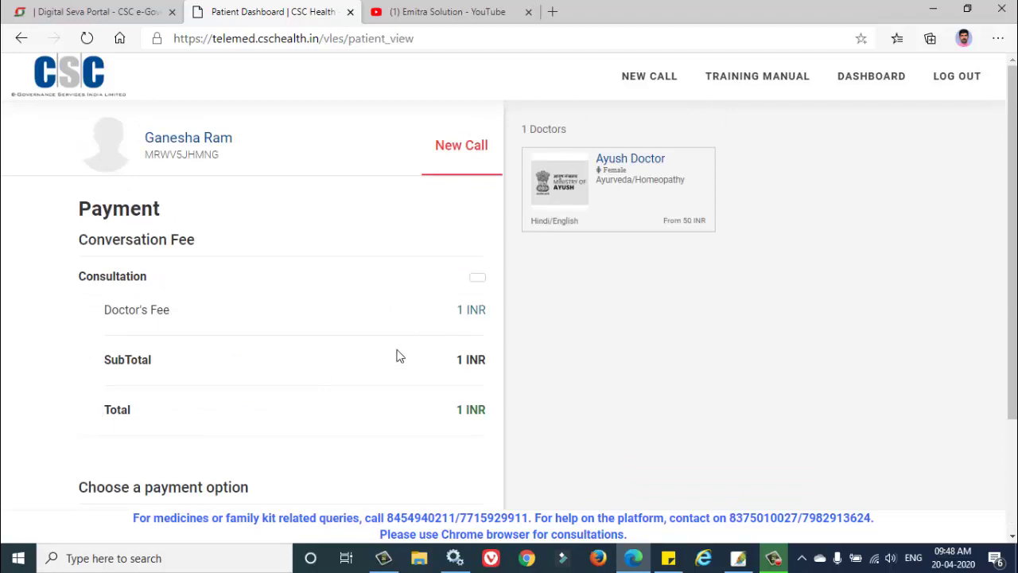
scroll(398, 356, down, 1)
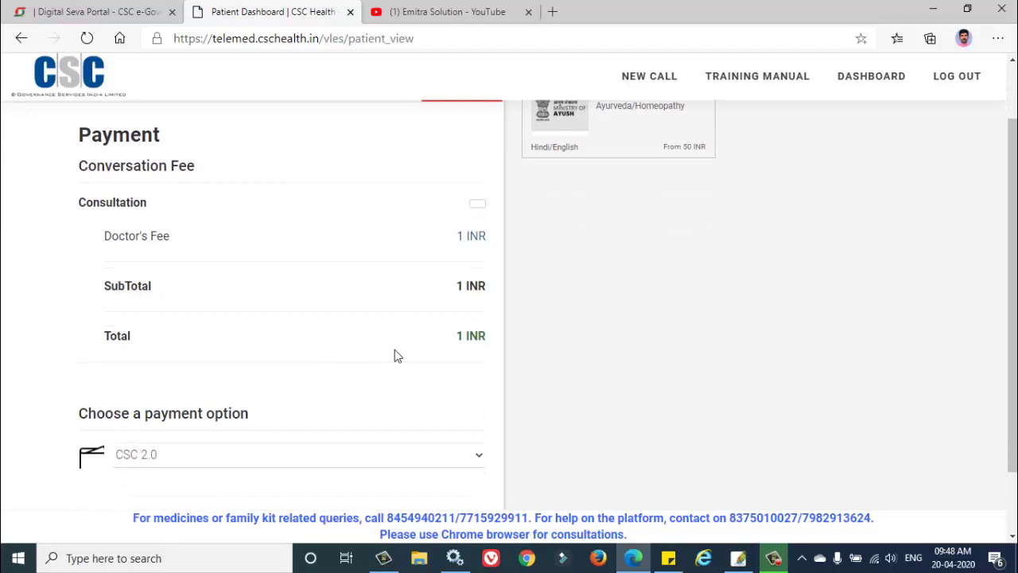
mouse_move(56, 129)
mouse_down()
mouse_move(481, 381)
mouse_move(495, 379)
mouse_up()
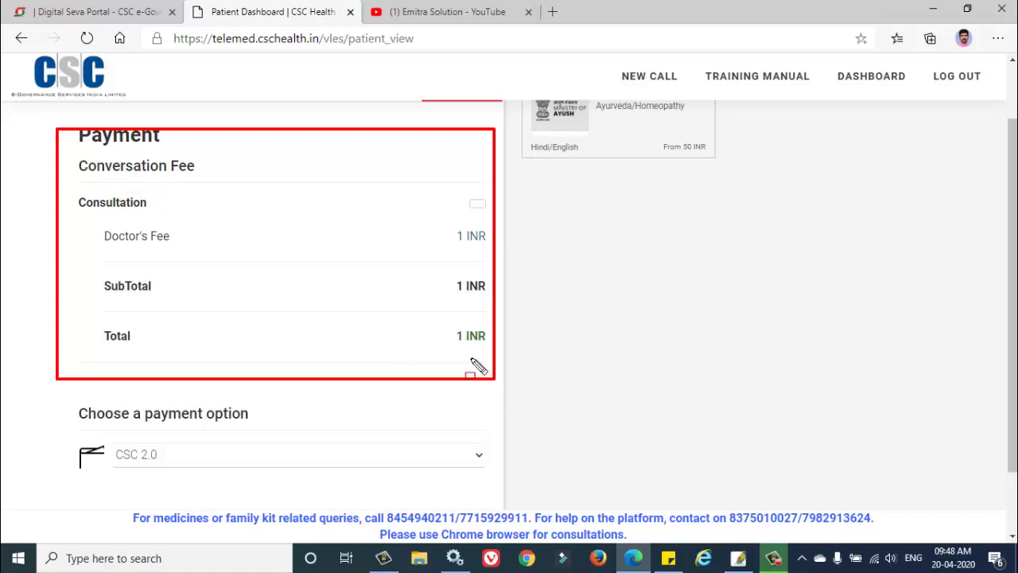
scroll(470, 389, down, 1)
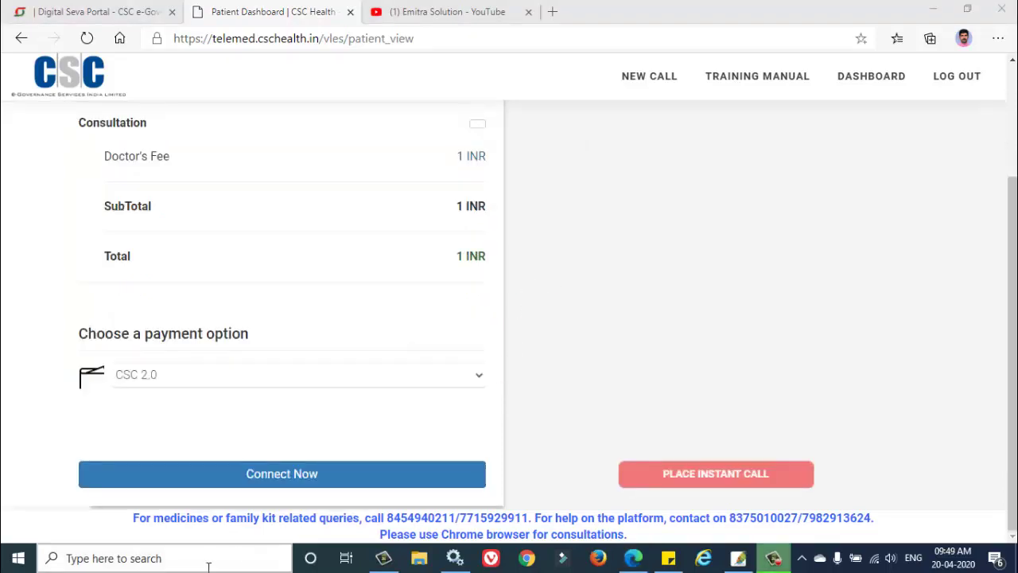
click(277, 477)
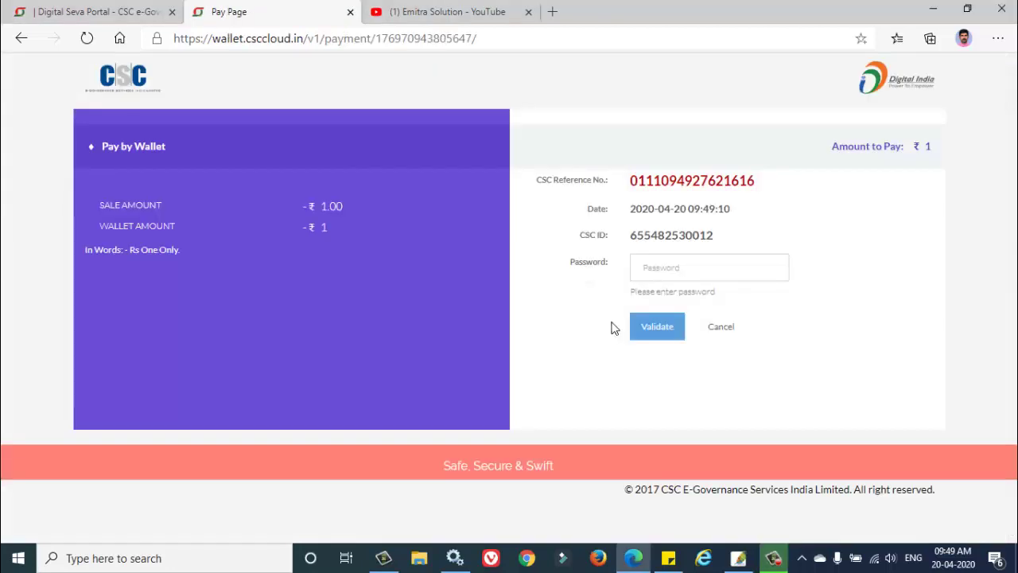
Enter the account password on the CSC wallet payment page and validate it
click(681, 267)
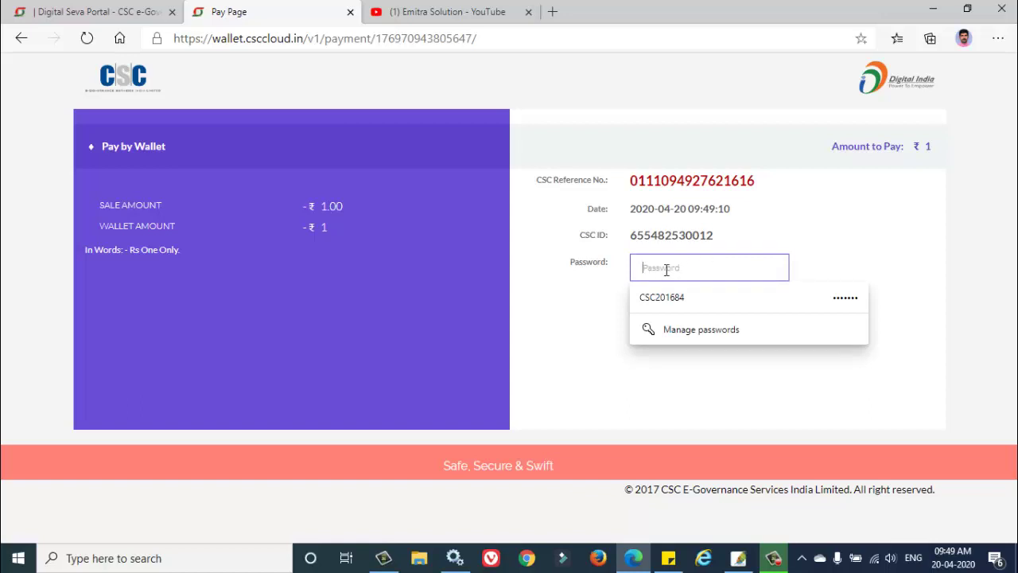
key(ctrl+v)
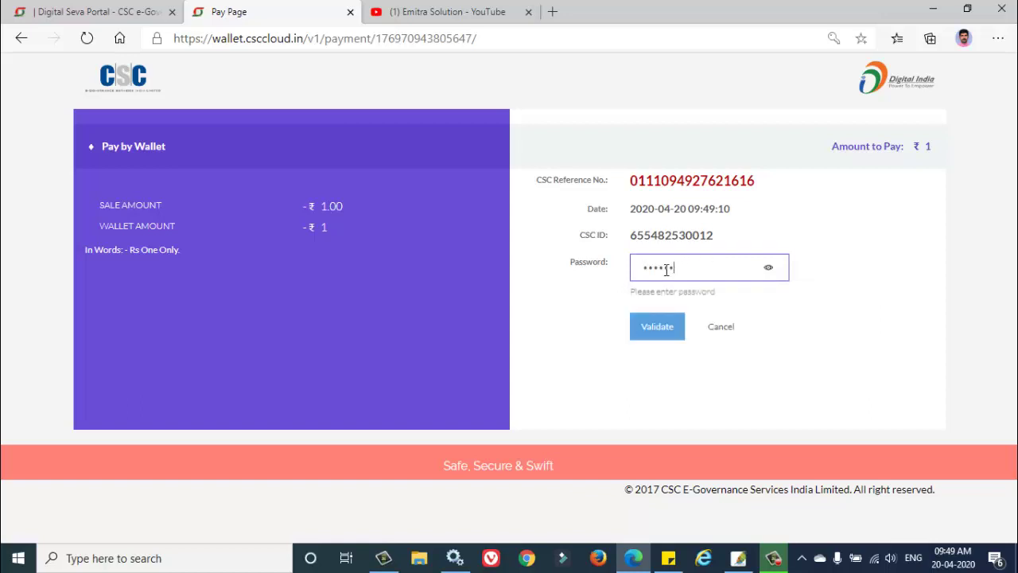
click(656, 332)
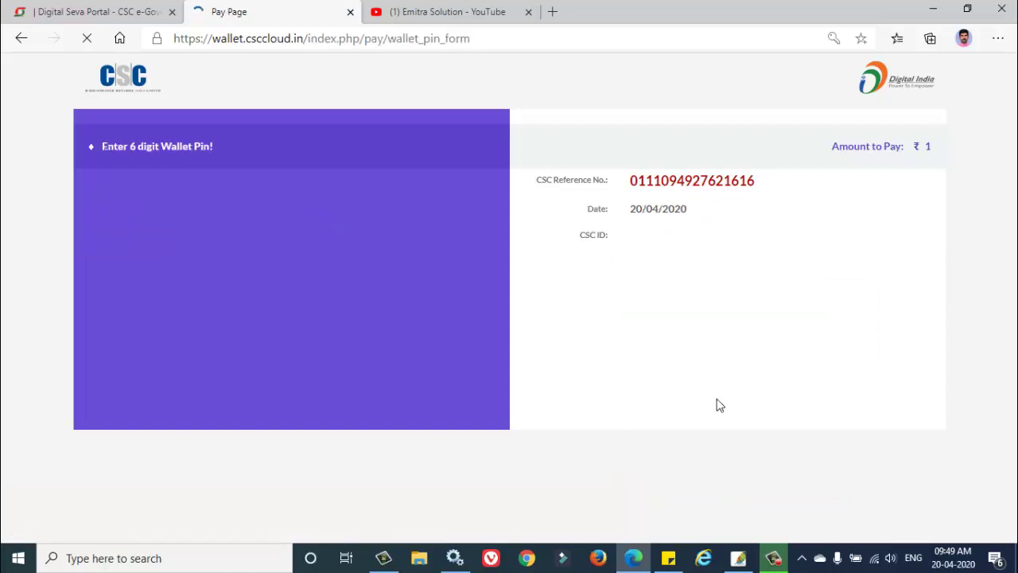
Enter the wallet PIN and pay the consultation fee to start calling a doctor
click(674, 269)
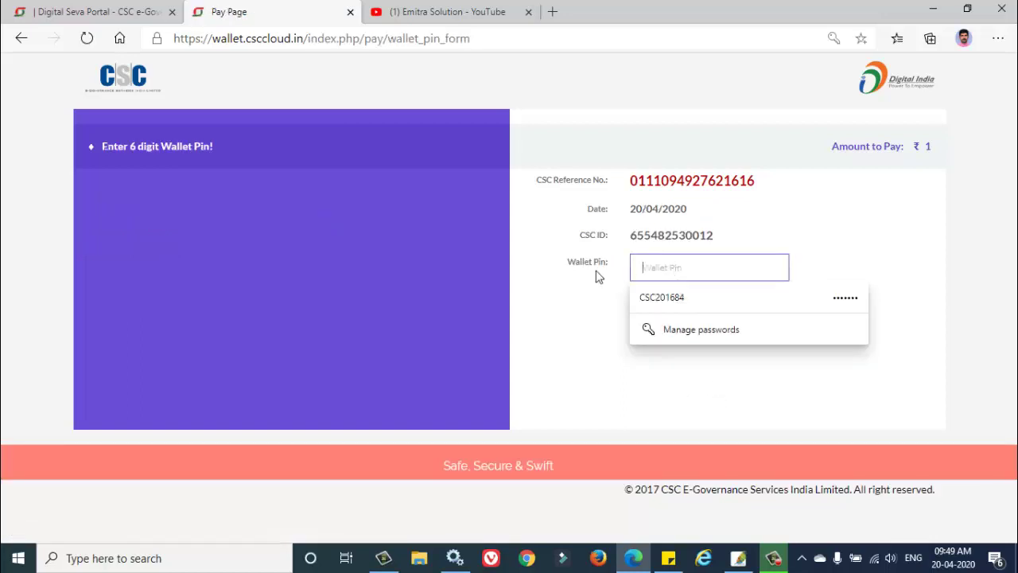
click(578, 325)
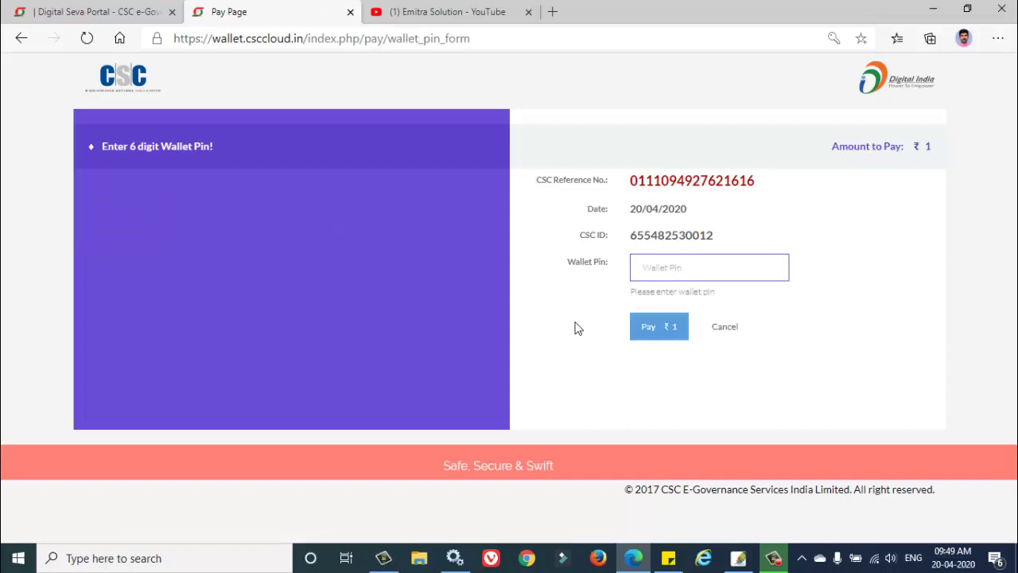
click(671, 269)
key(ctrl+v)
click(657, 327)
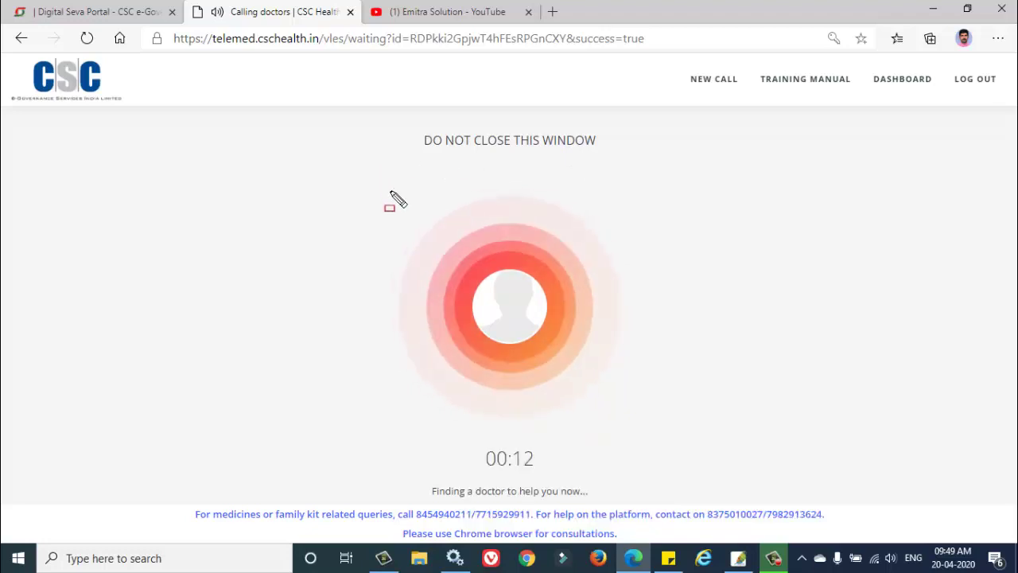
Switch from the doctor call's waiting page to the Emitra Solution YouTube channel page
mouse_move(389, 188)
mouse_down()
mouse_move(435, 284)
mouse_move(642, 388)
mouse_move(647, 411)
mouse_up()
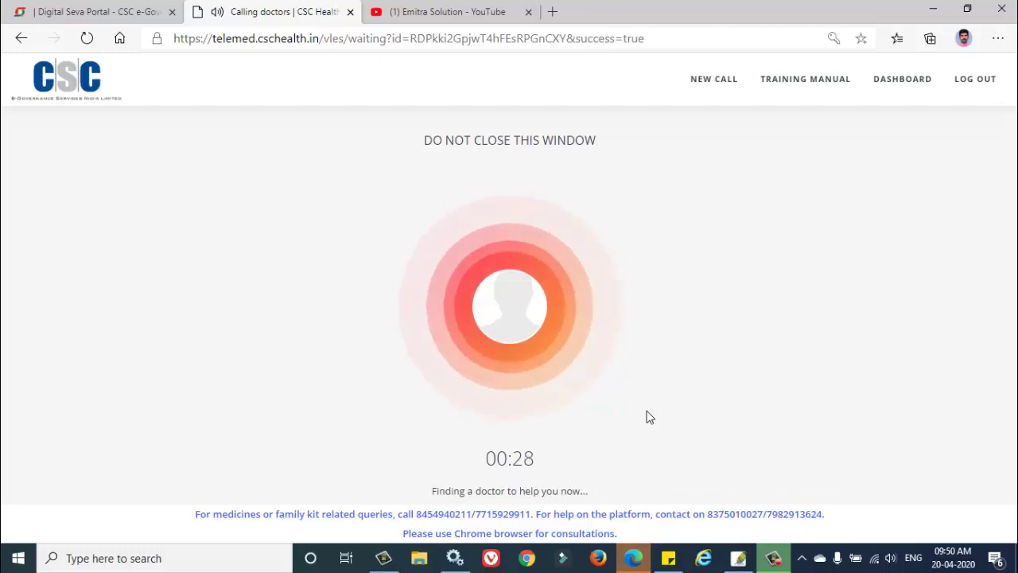
key(ctrl+Tab)
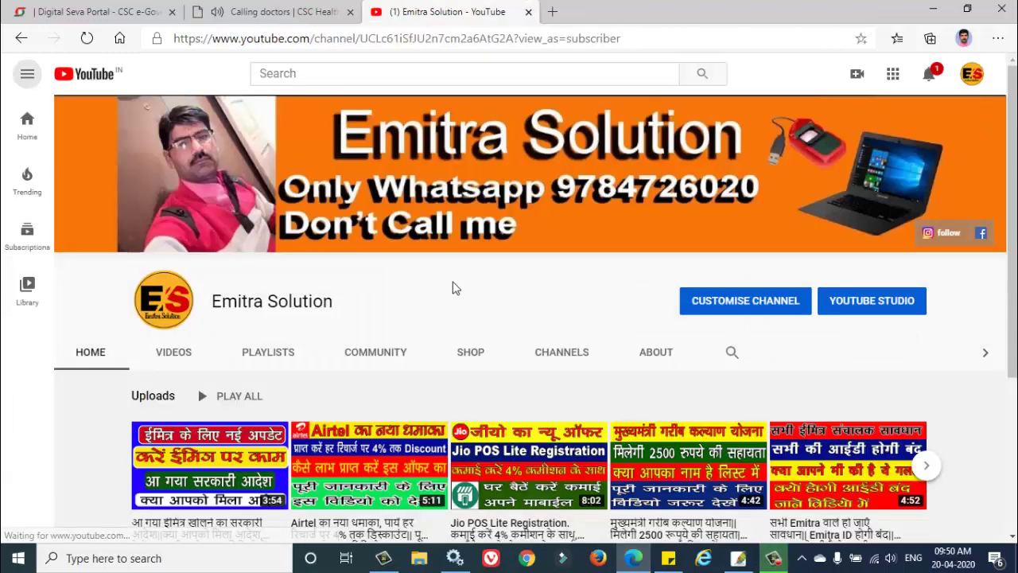